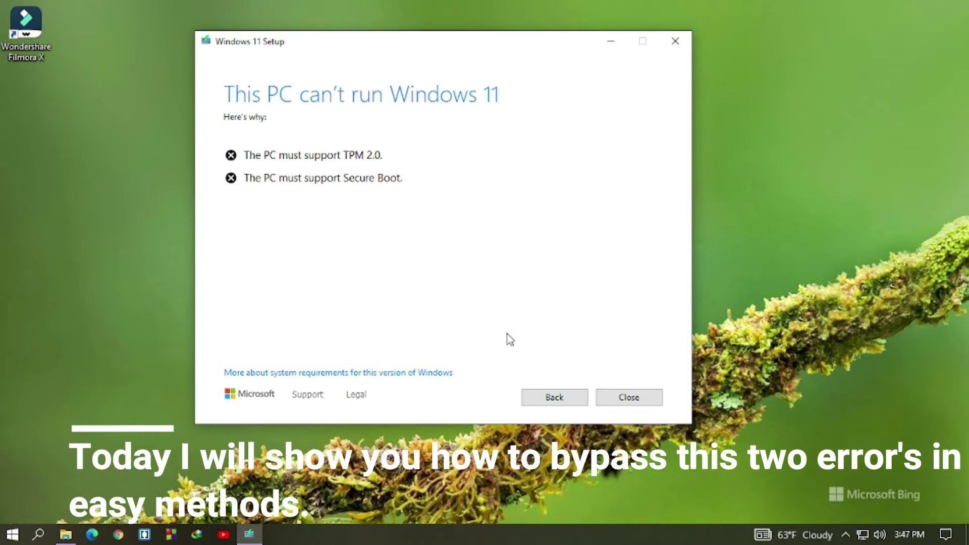
- Review the TPM 2.0 and Secure Boot requirement errors in Windows 11 Setup, and close the installer
{"action": "left_click", "coordinate": [548, 400]}
{"action": "left_click", "coordinate": [626, 397]}
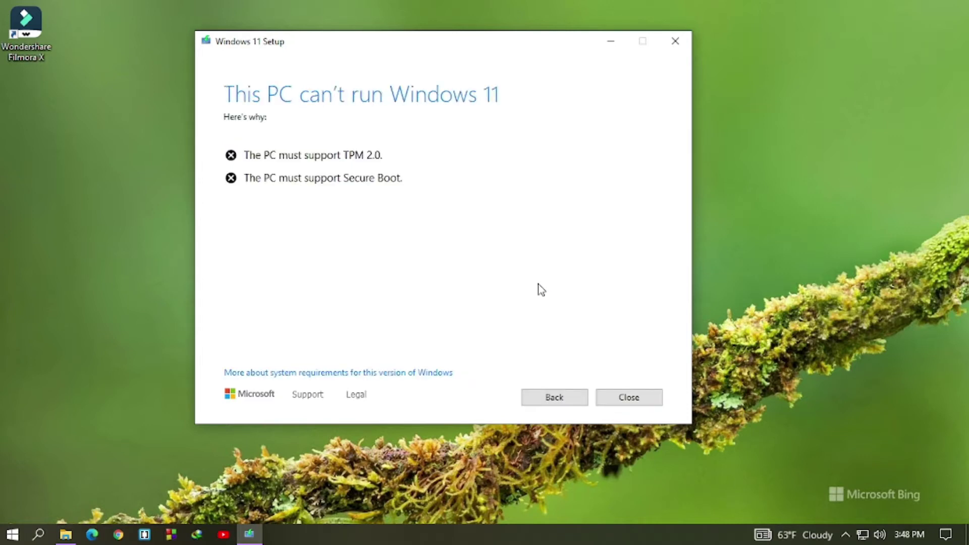
{"action": "left_click_drag", "start_coordinate": [463, 194], "coordinate": [245, 154]}
{"action": "left_click", "coordinate": [386, 183]}
{"action": "left_click", "coordinate": [635, 402]}
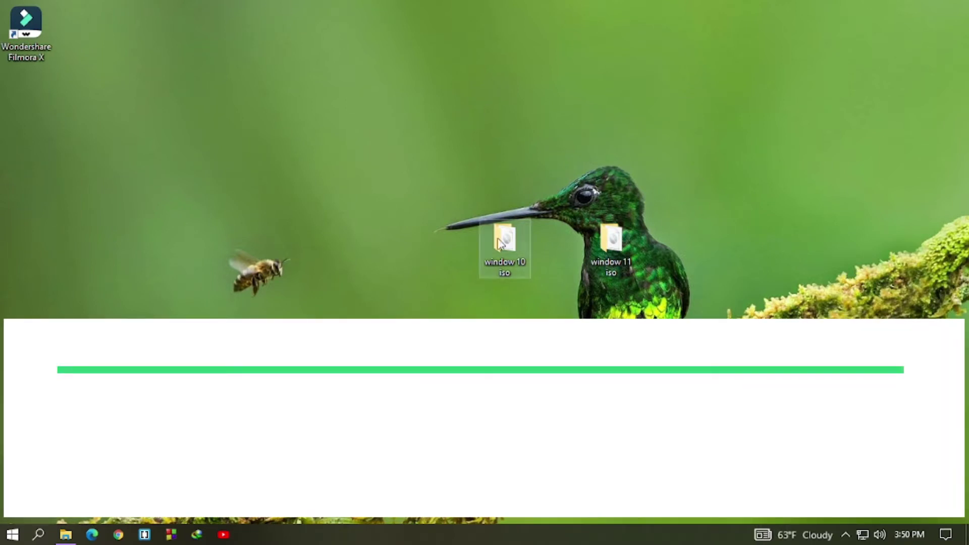
- Move the window 10 iso folder on the desktop farther away from the window 11 iso folder
{"action": "left_click_drag", "start_coordinate": [509, 238], "coordinate": [350, 143]}
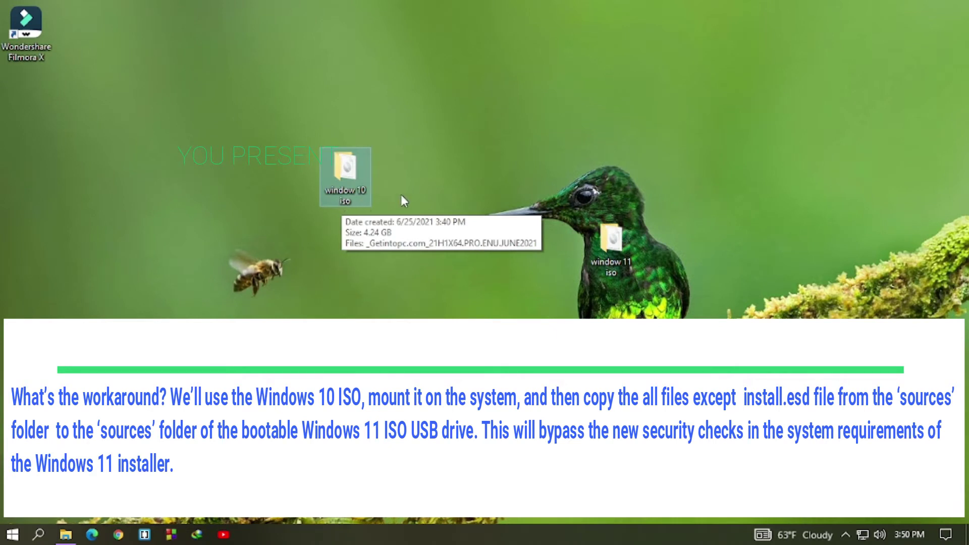
{"action": "left_click", "coordinate": [611, 246]}
{"action": "left_click", "coordinate": [351, 175]}
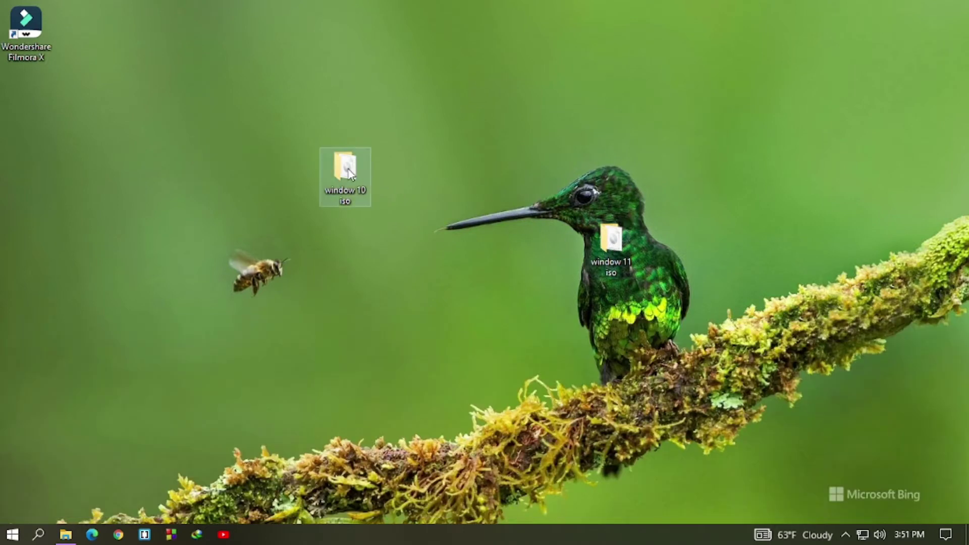
- Mount the Windows 10 disc image from the window 10 iso folder and open its sources folder
{"action": "double_click", "coordinate": [351, 174]}
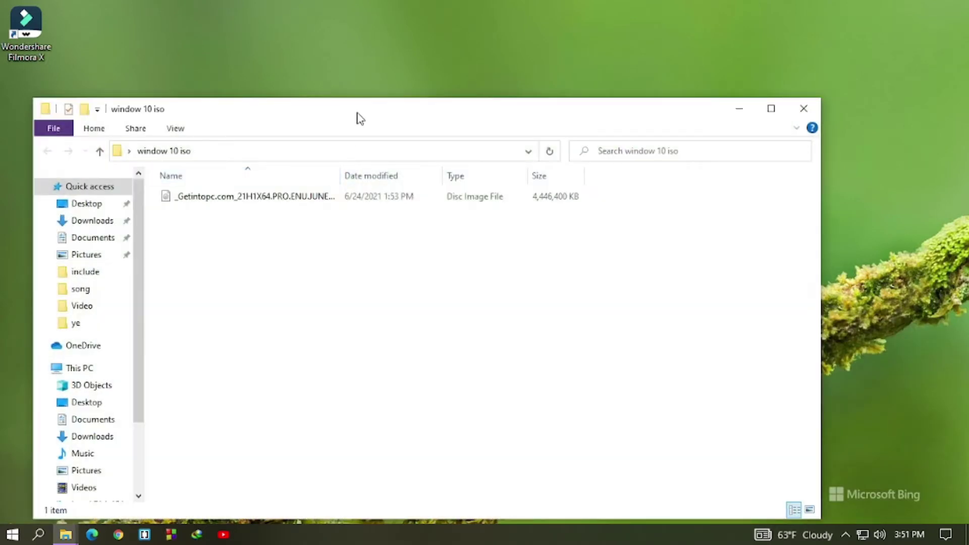
{"action": "left_click_drag", "start_coordinate": [357, 114], "coordinate": [402, 81]}
{"action": "right_click", "coordinate": [293, 167]}
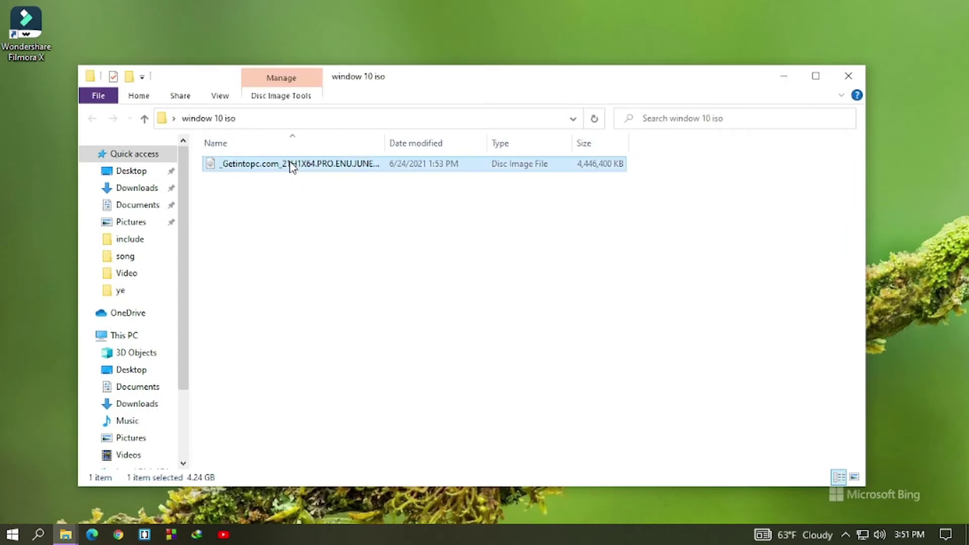
{"action": "left_click", "coordinate": [334, 99]}
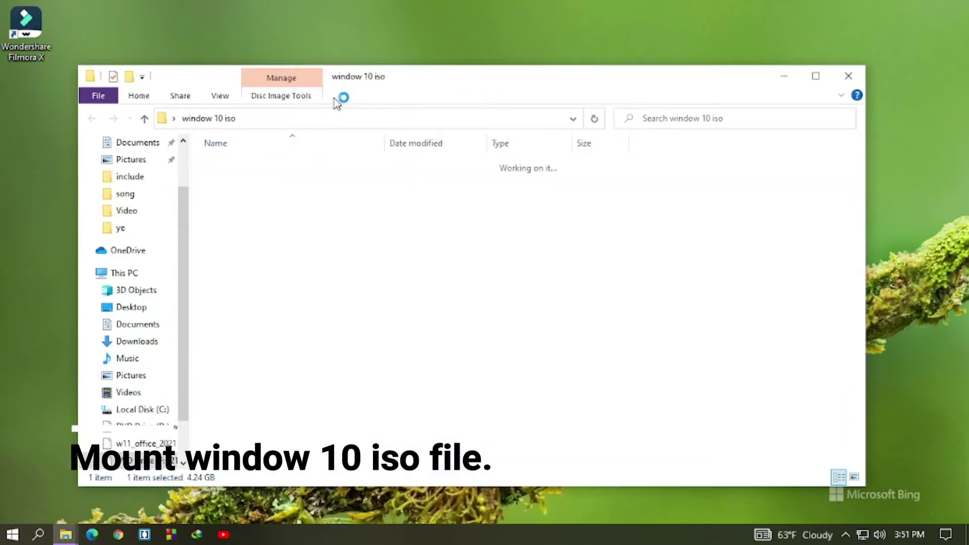
{"action": "double_click", "coordinate": [255, 197]}
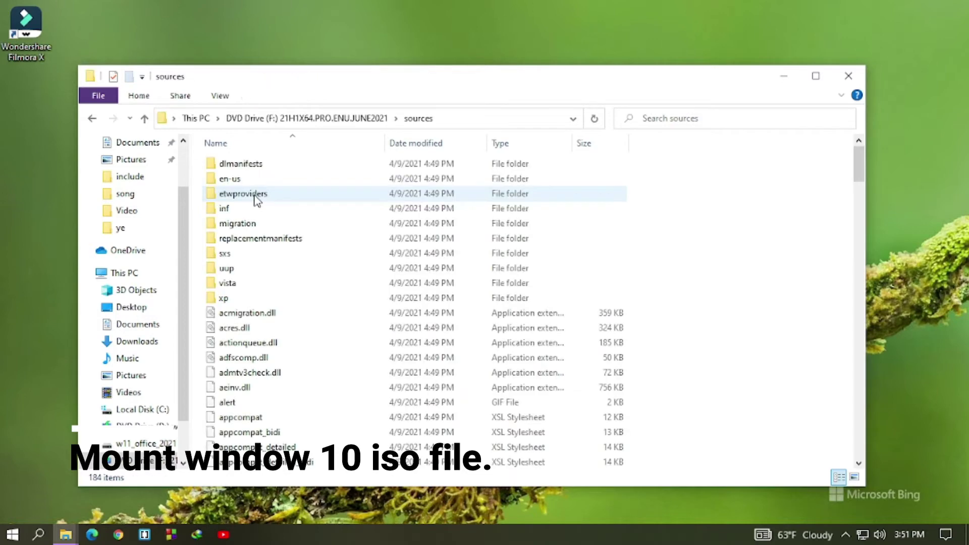
- Copy everything in the Windows 10 sources folder except install.esd, and close the window
{"action": "scroll", "coordinate": [281, 264], "scroll_direction": "down", "scroll_amount": 5}
{"action": "scroll", "coordinate": [290, 283], "scroll_direction": "down", "scroll_amount": 4}
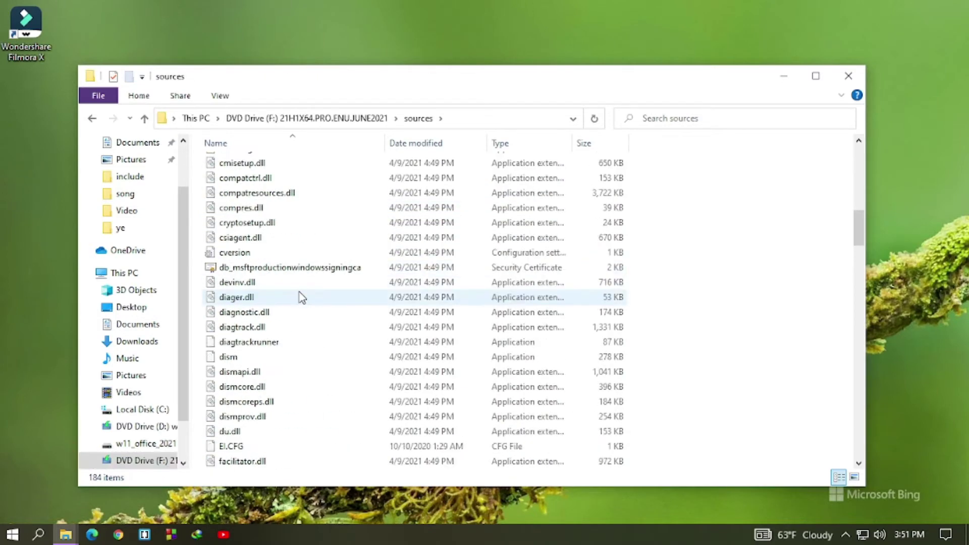
{"action": "scroll", "coordinate": [299, 300], "scroll_direction": "down", "scroll_amount": 5}
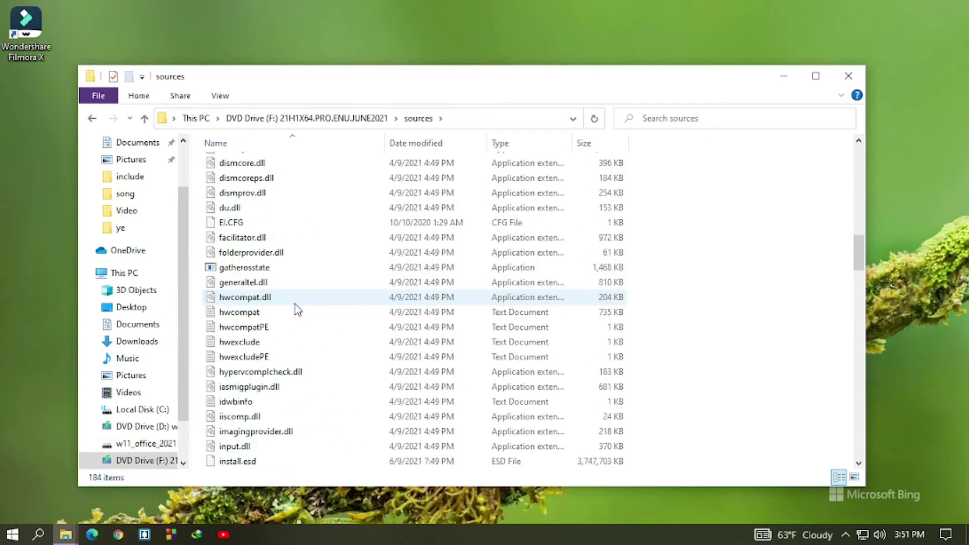
{"action": "scroll", "coordinate": [300, 309], "scroll_direction": "down", "scroll_amount": 4}
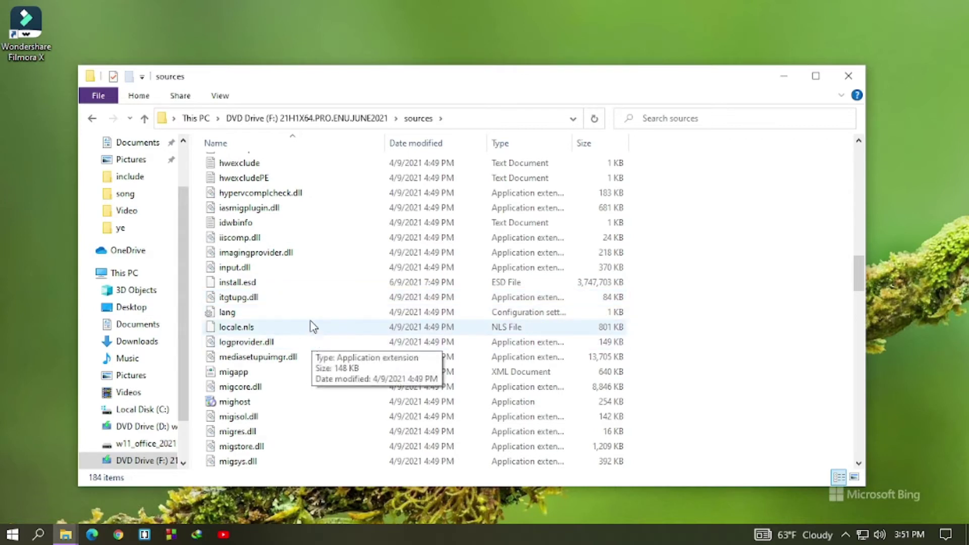
{"action": "left_click", "coordinate": [287, 256]}
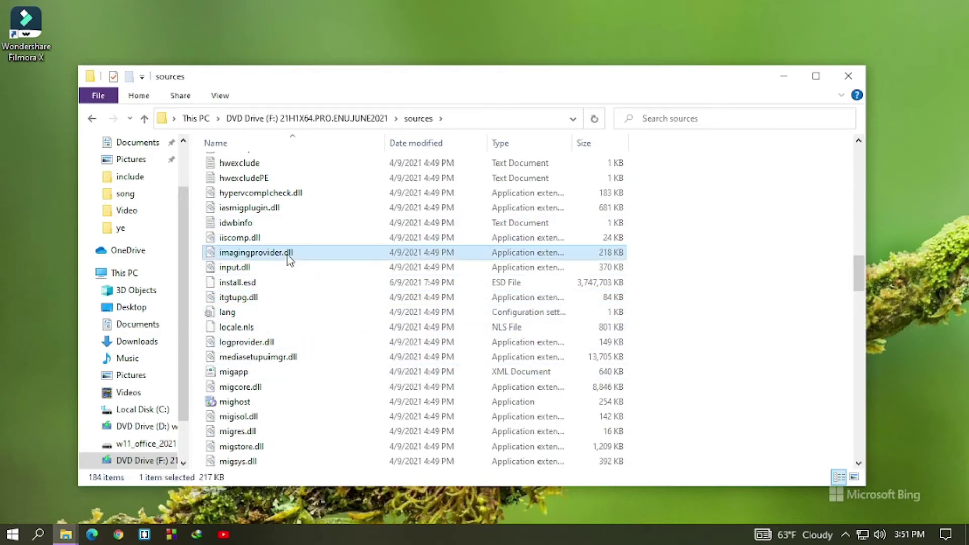
{"action": "key", "text": "ctrl+a"}
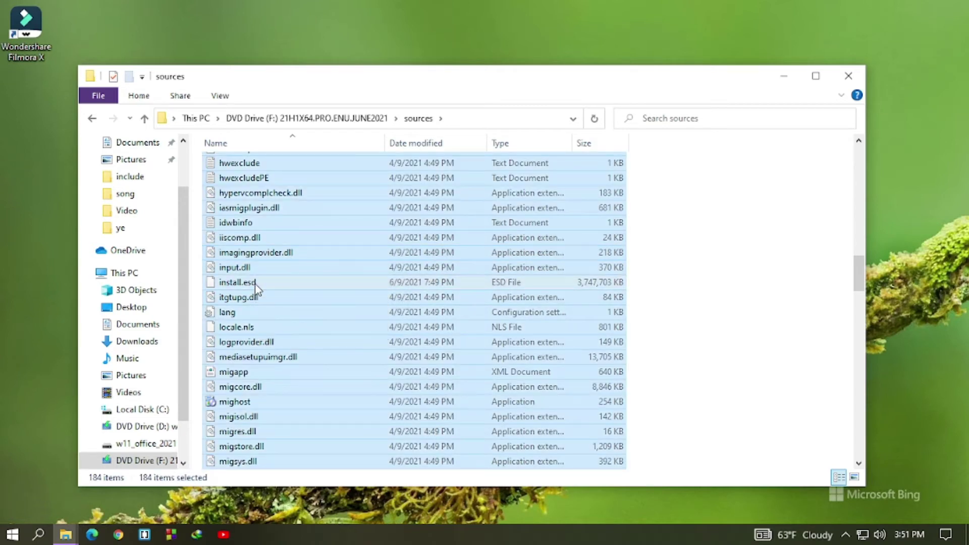
{"action": "left_click", "coordinate": [285, 284], "text": "ctrl"}
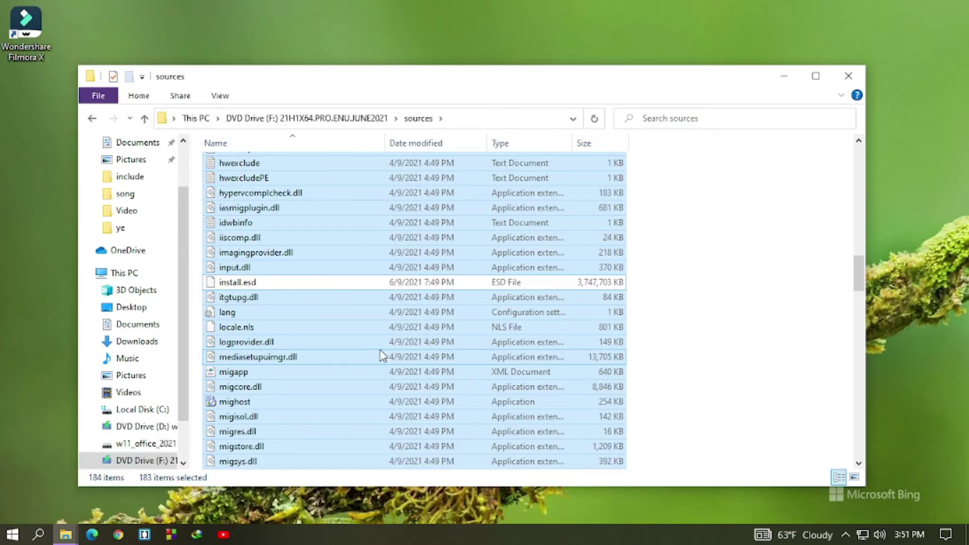
{"action": "left_click", "coordinate": [847, 78]}
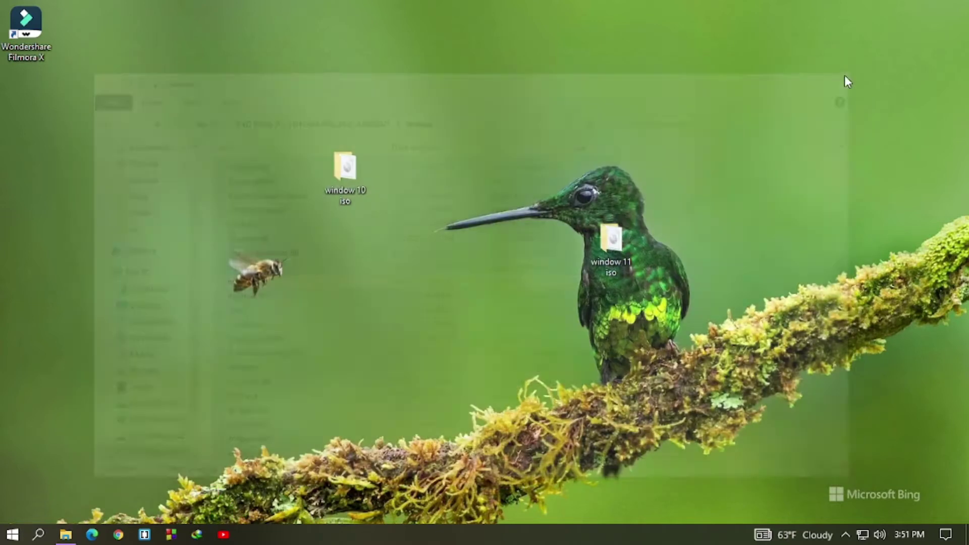
- Extract the disc image in the window 11 iso folder to a subfolder named after the image
{"action": "double_click", "coordinate": [611, 238]}
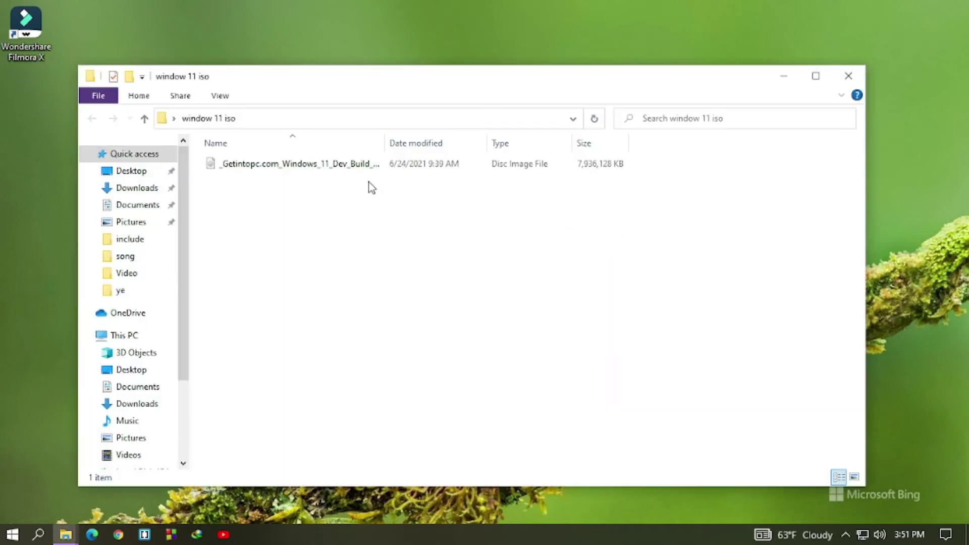
{"action": "left_click", "coordinate": [333, 171]}
{"action": "right_click", "coordinate": [334, 170]}
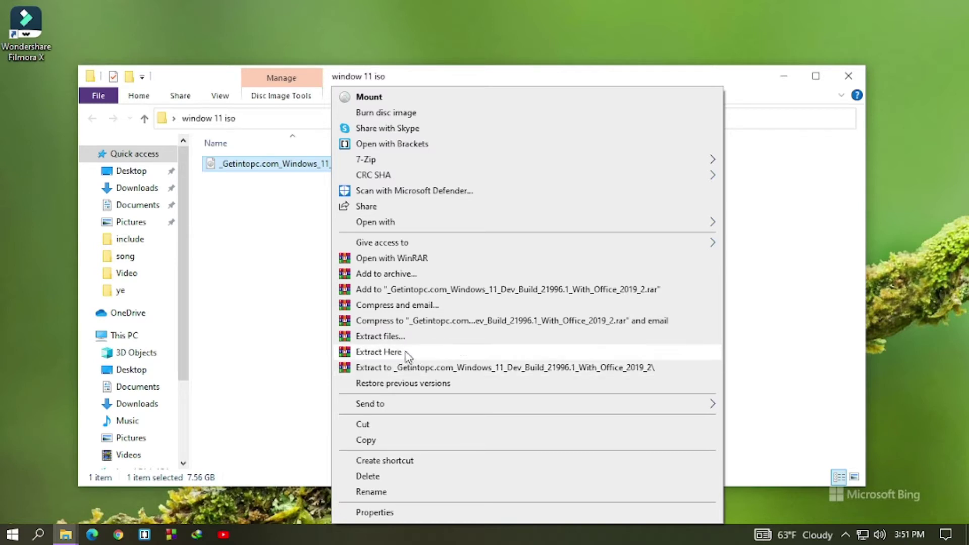
{"action": "left_click", "coordinate": [410, 374]}
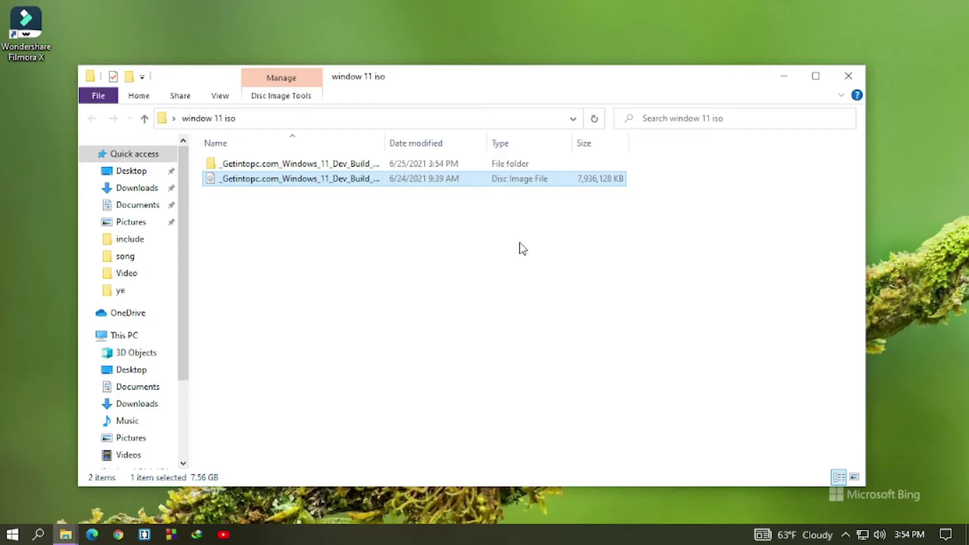
- Paste the copied Windows 10 files into the extracted Windows 11 sources folder, replacing the files with the same names
{"action": "double_click", "coordinate": [376, 164]}
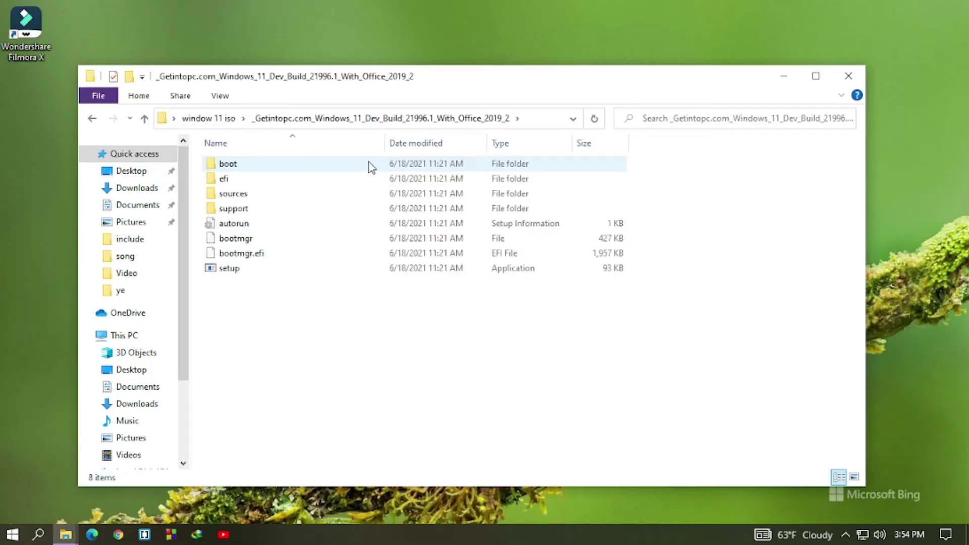
{"action": "double_click", "coordinate": [290, 200]}
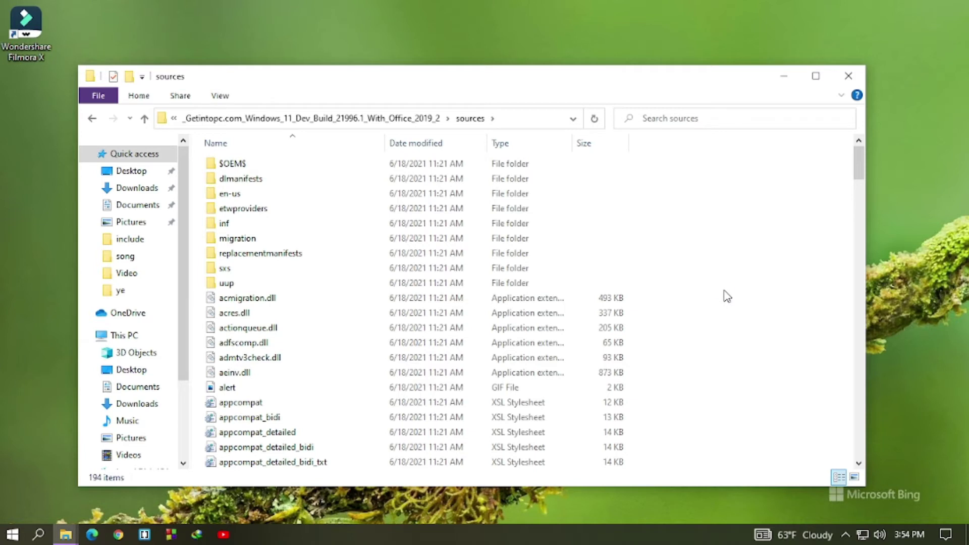
{"action": "key", "text": "ctrl+v"}
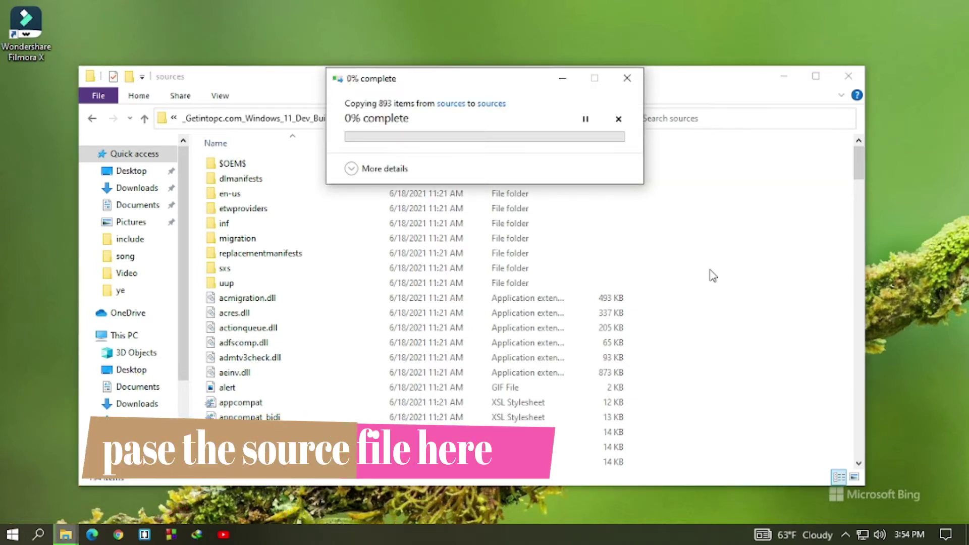
{"action": "left_click", "coordinate": [352, 168]}
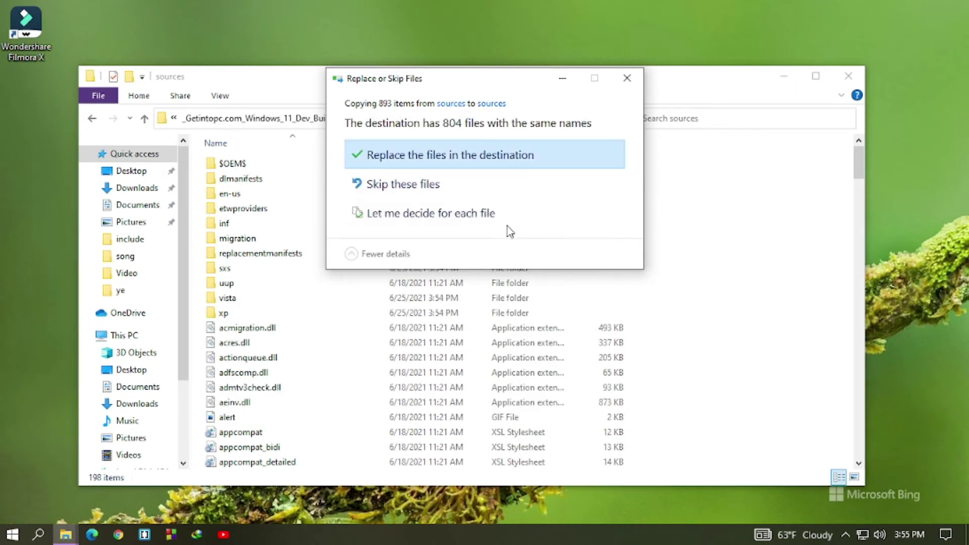
{"action": "left_click", "coordinate": [481, 156]}
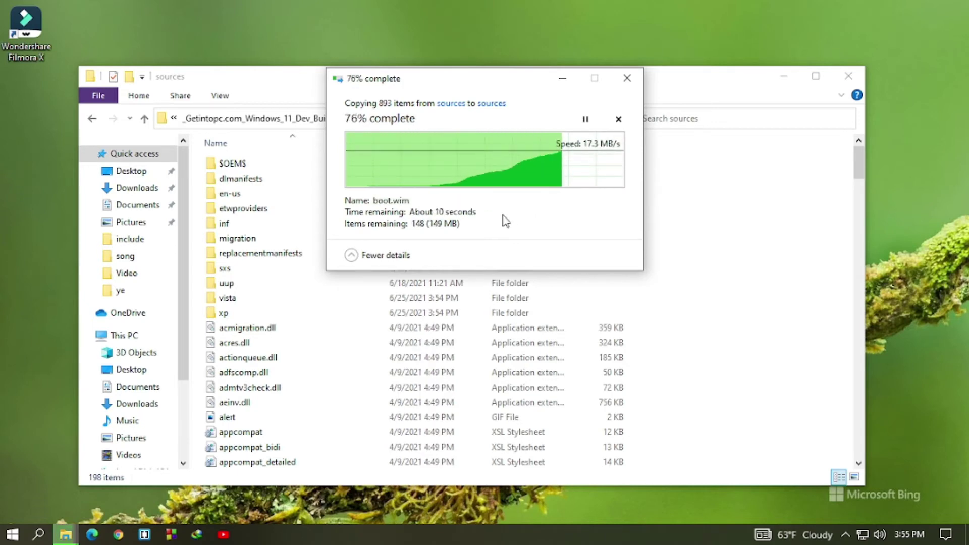
- Run setup from the modified Windows 11 folder and accept the license terms
{"action": "key", "text": "alt+Up"}
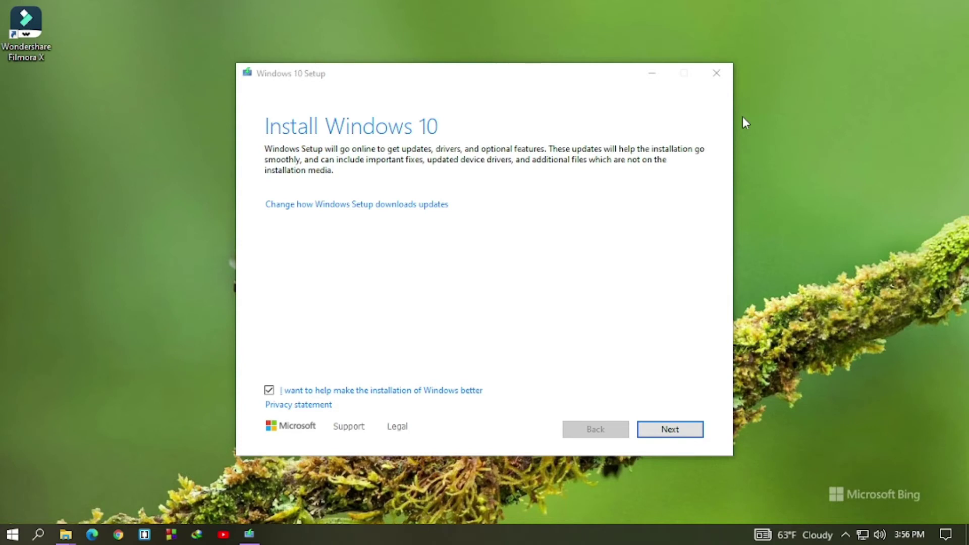
{"action": "left_click", "coordinate": [667, 434]}
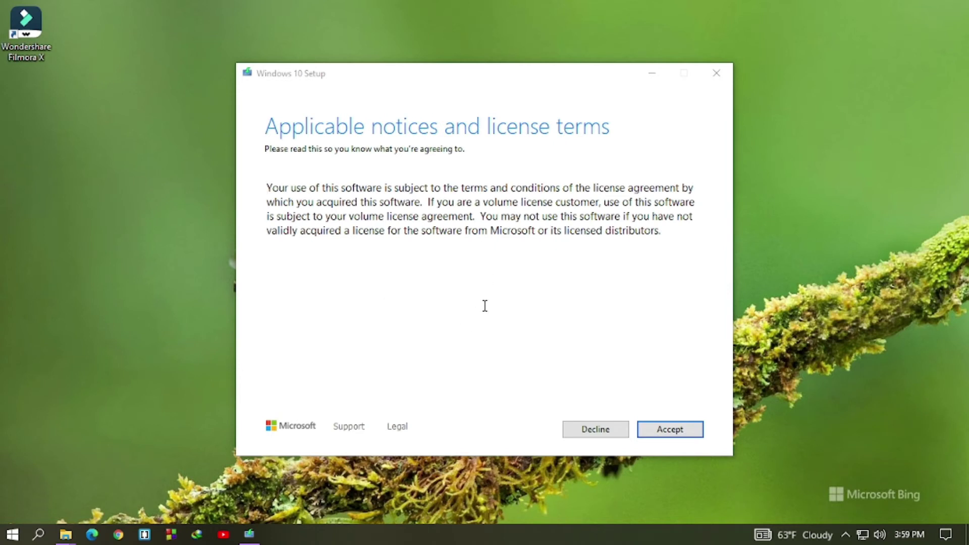
{"action": "left_click_drag", "start_coordinate": [621, 235], "coordinate": [368, 187]}
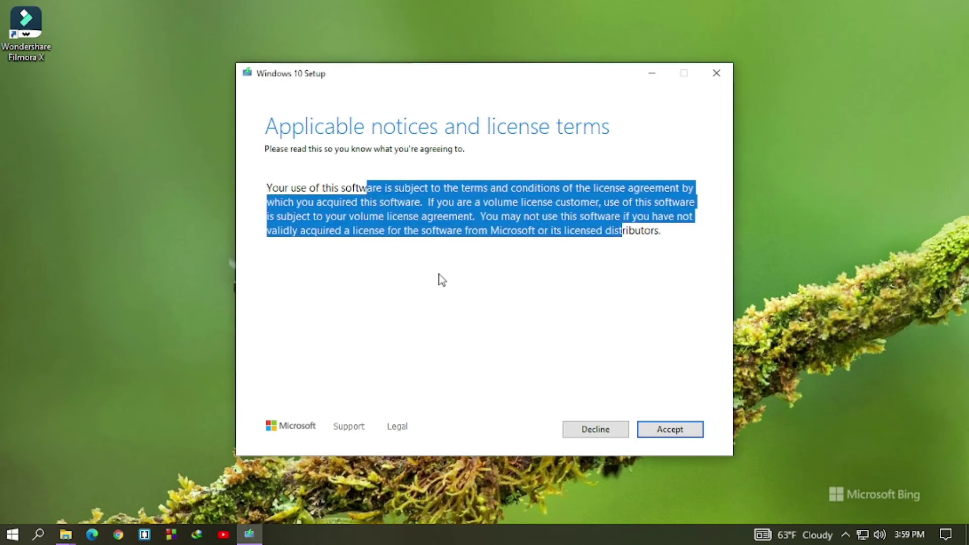
{"action": "left_click", "coordinate": [440, 277]}
{"action": "left_click", "coordinate": [659, 431]}
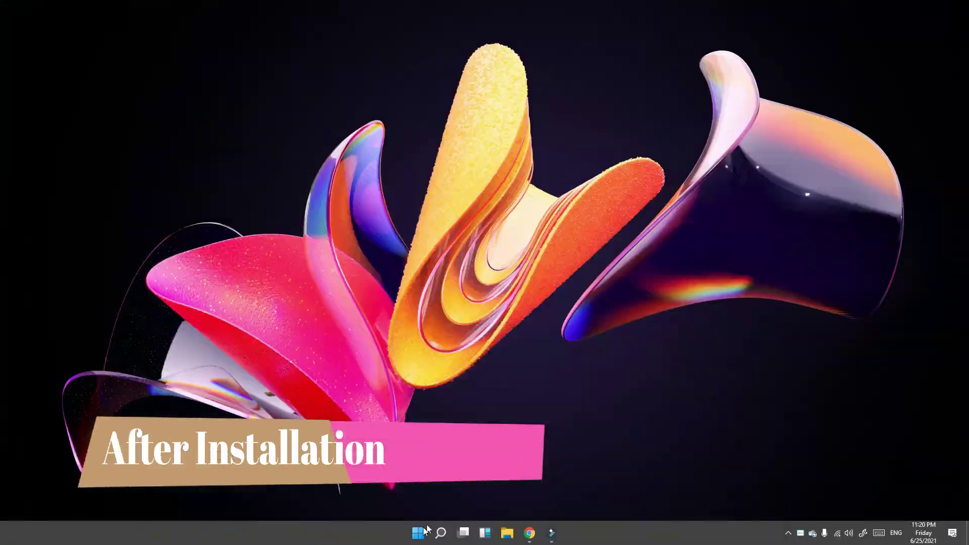
- Look through the full list of installed apps in the Windows 11 Start menu and close it
{"action": "left_click", "coordinate": [427, 530]}
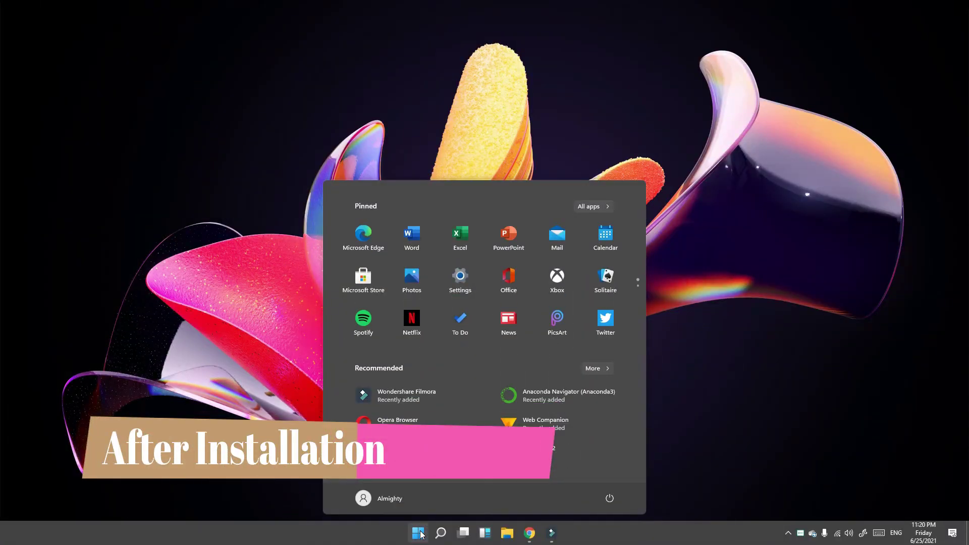
{"action": "left_click", "coordinate": [591, 206]}
{"action": "scroll", "coordinate": [510, 298], "scroll_direction": "down", "scroll_amount": 5}
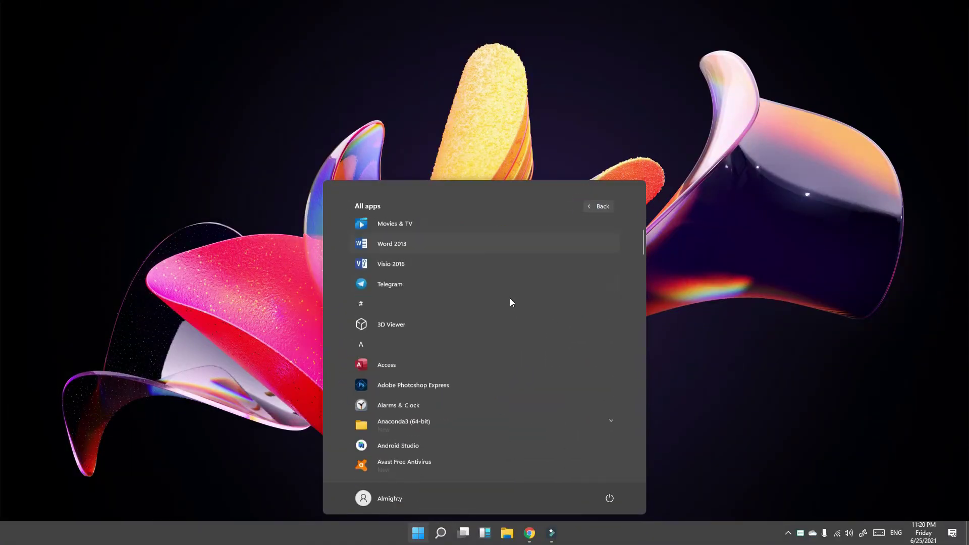
{"action": "scroll", "coordinate": [509, 298], "scroll_direction": "down", "scroll_amount": 3}
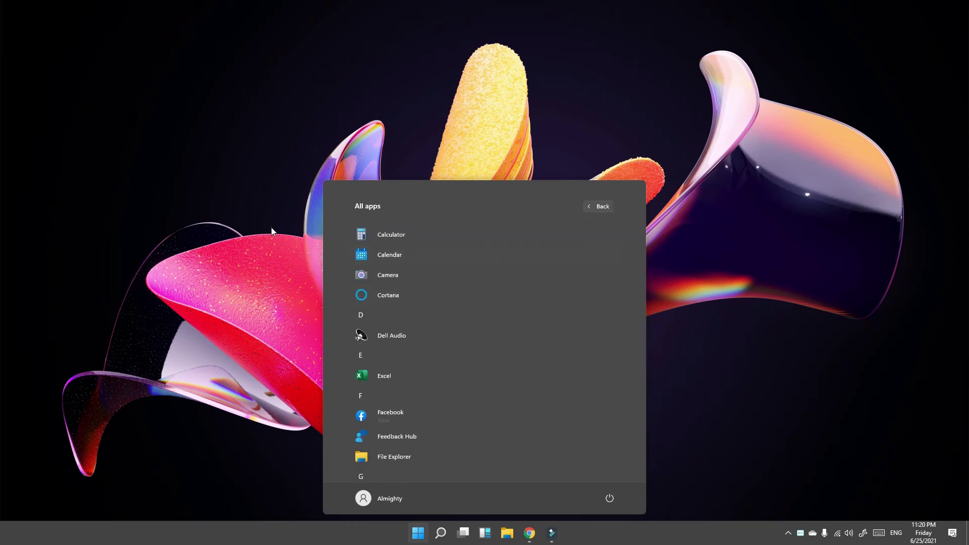
{"action": "left_click", "coordinate": [273, 228]}
- Change the desktop background to the blue flower-like picture on a light background, and close the personalization settings
{"action": "right_click", "coordinate": [458, 176]}
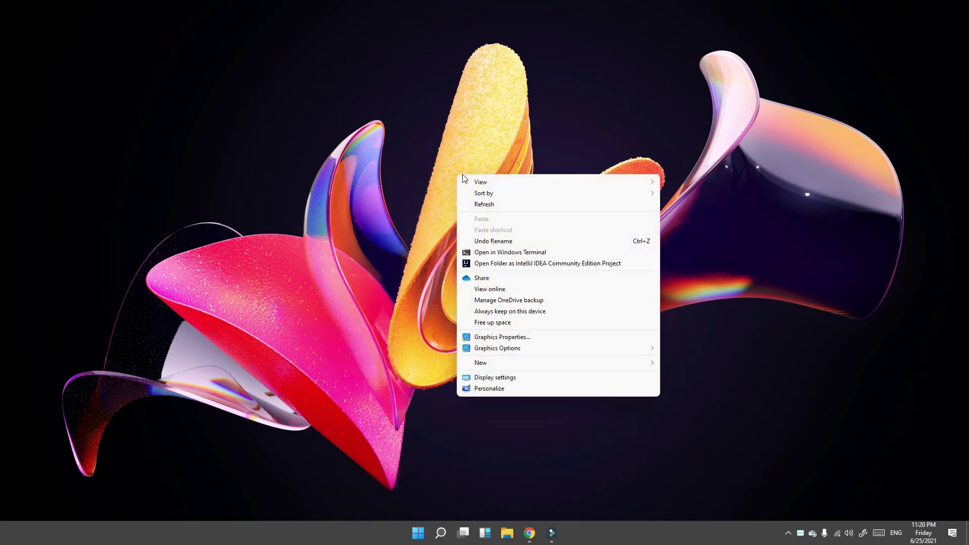
{"action": "left_click", "coordinate": [488, 393]}
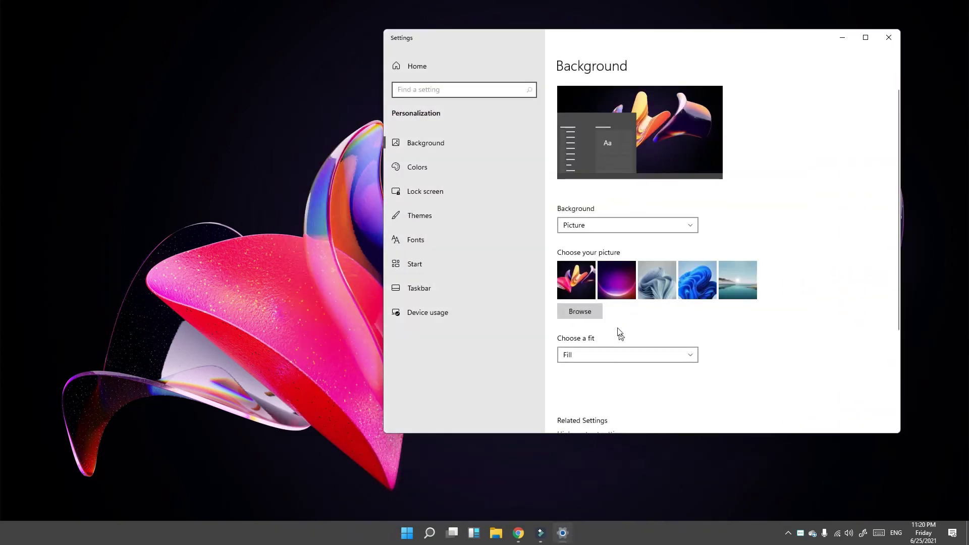
{"action": "left_click", "coordinate": [619, 274]}
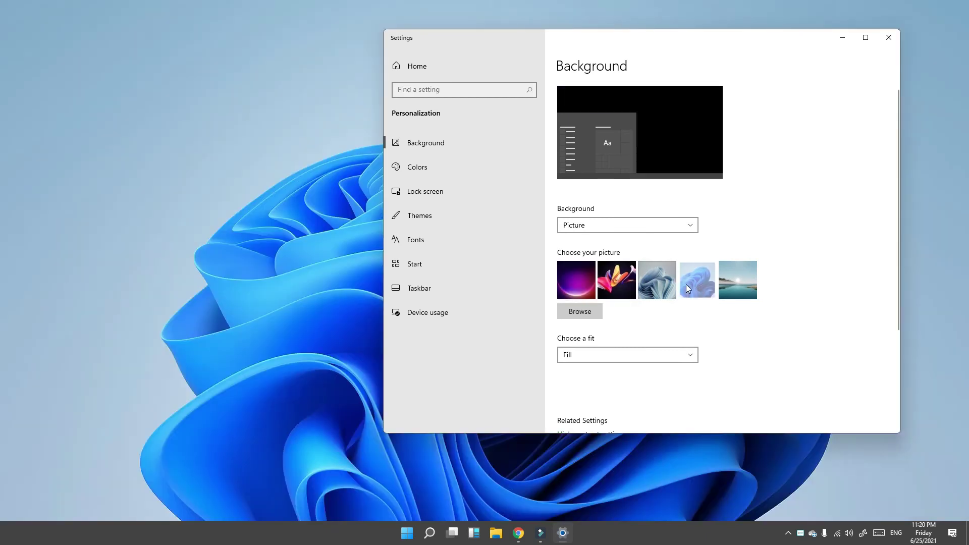
{"action": "left_click", "coordinate": [888, 38]}
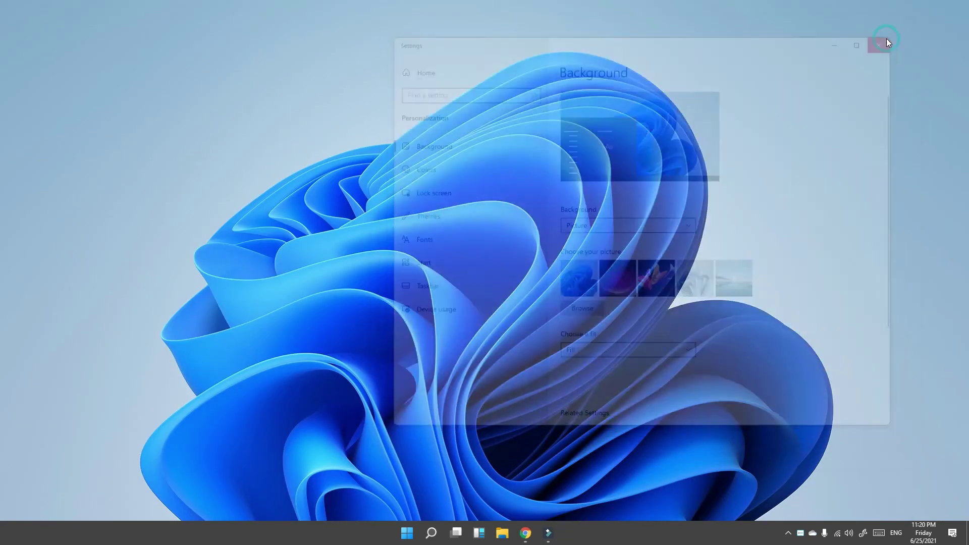
- Open the on-screen touch keyboard
{"action": "left_click", "coordinate": [878, 534]}
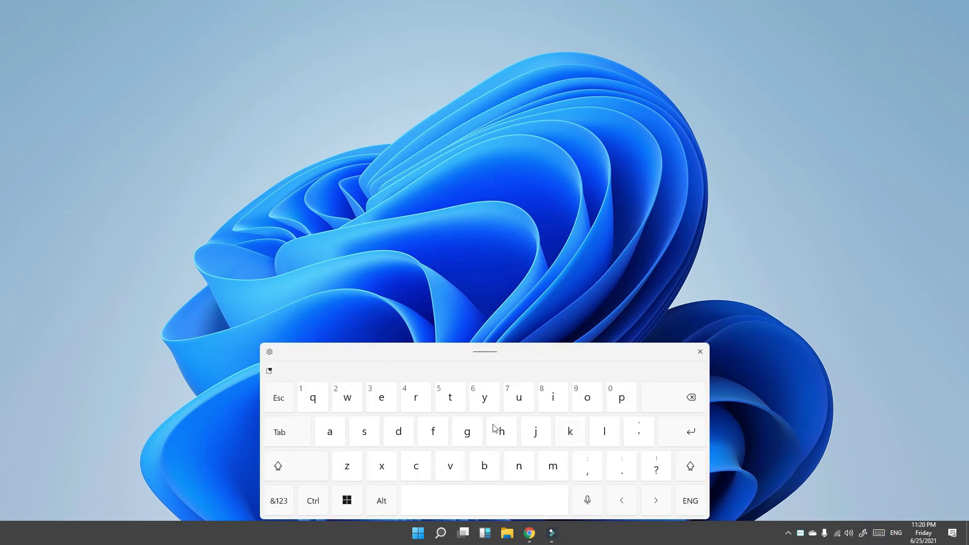
- Close the on-screen touch keyboard
{"action": "left_click", "coordinate": [699, 352]}
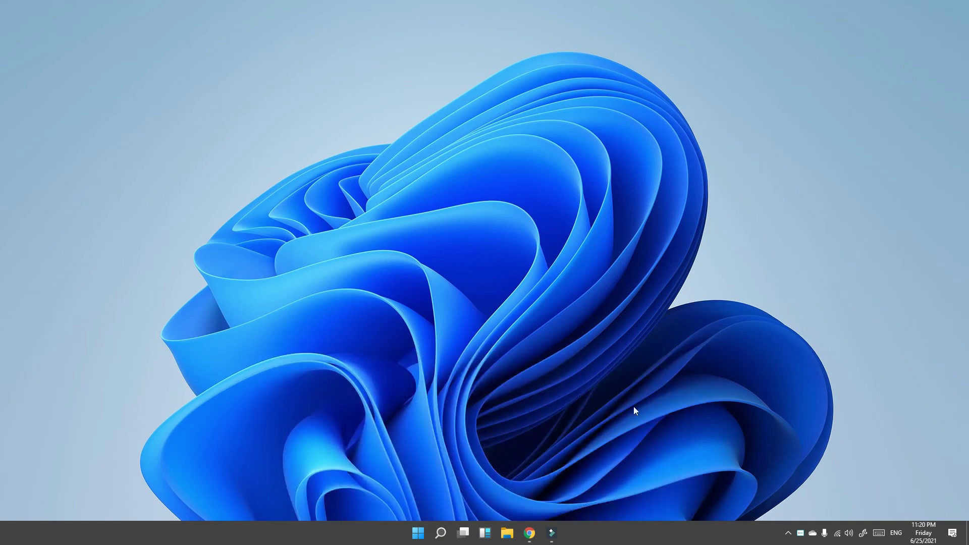
- Look at Task View, the Start menu's pinned apps and the search panel, and return to the empty desktop
{"action": "left_click", "coordinate": [466, 537]}
{"action": "left_click", "coordinate": [466, 537]}
{"action": "left_click", "coordinate": [413, 535]}
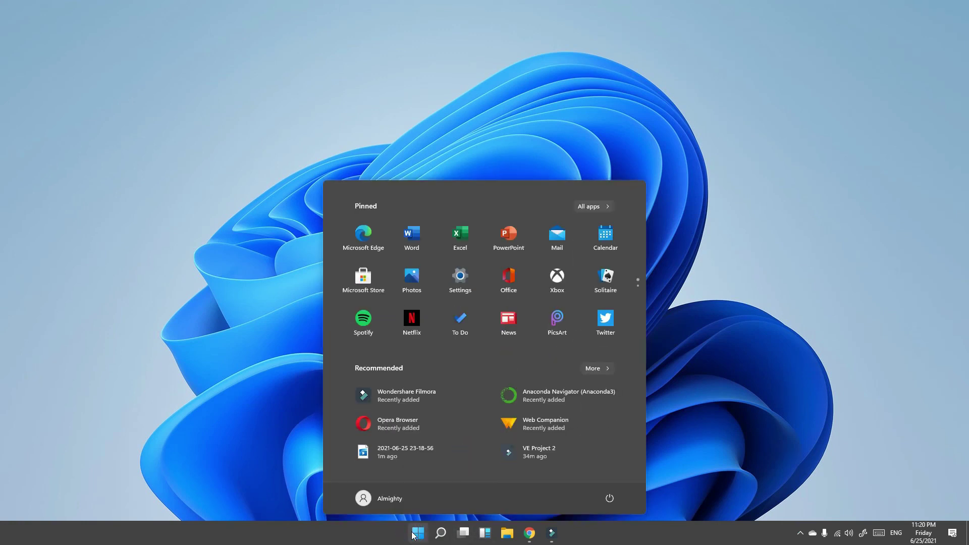
{"action": "left_click", "coordinate": [441, 535]}
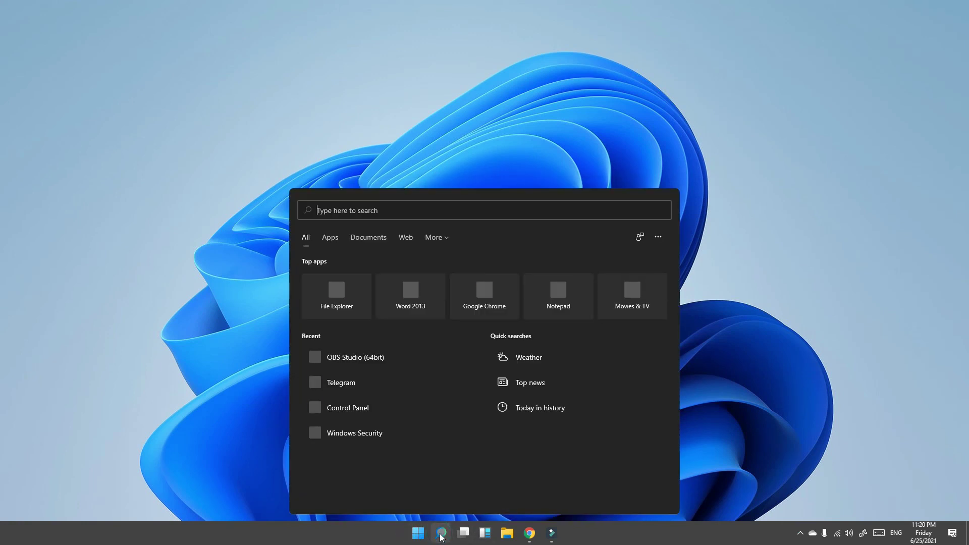
{"action": "left_click", "coordinate": [208, 395]}
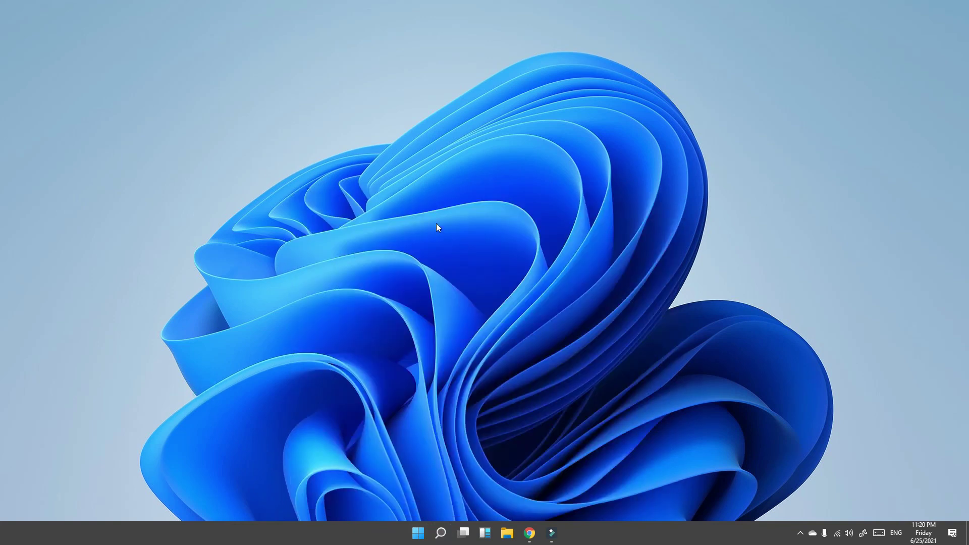
- Refresh the desktop
{"action": "right_click", "coordinate": [465, 185]}
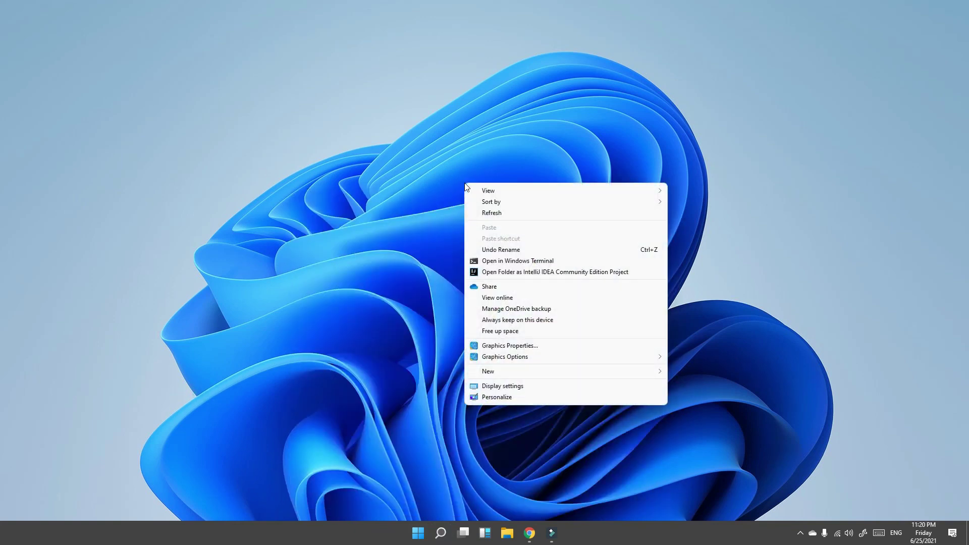
{"action": "left_click", "coordinate": [497, 215]}
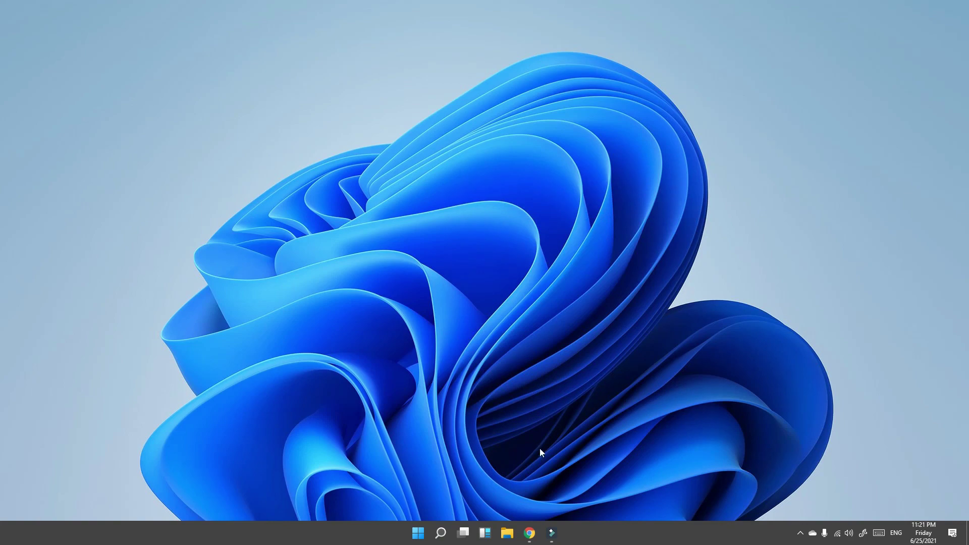